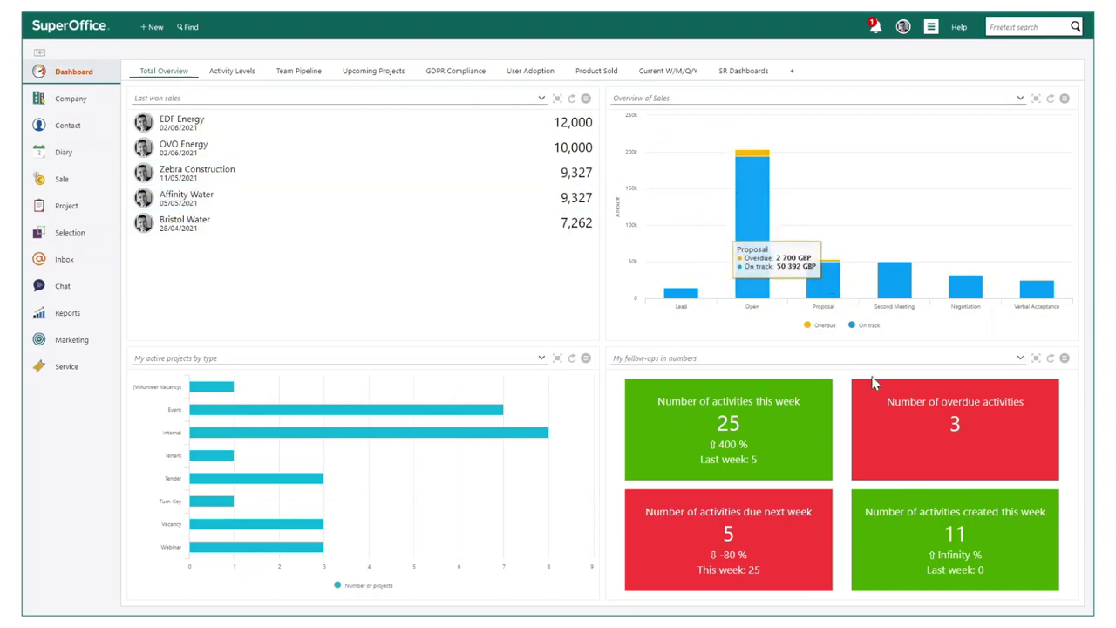
Step: Check the sales overview tile choices, then add a two-column 'Customer Watchlist' dashboard tab
{"action": "left_click", "coordinate": [668, 98]}
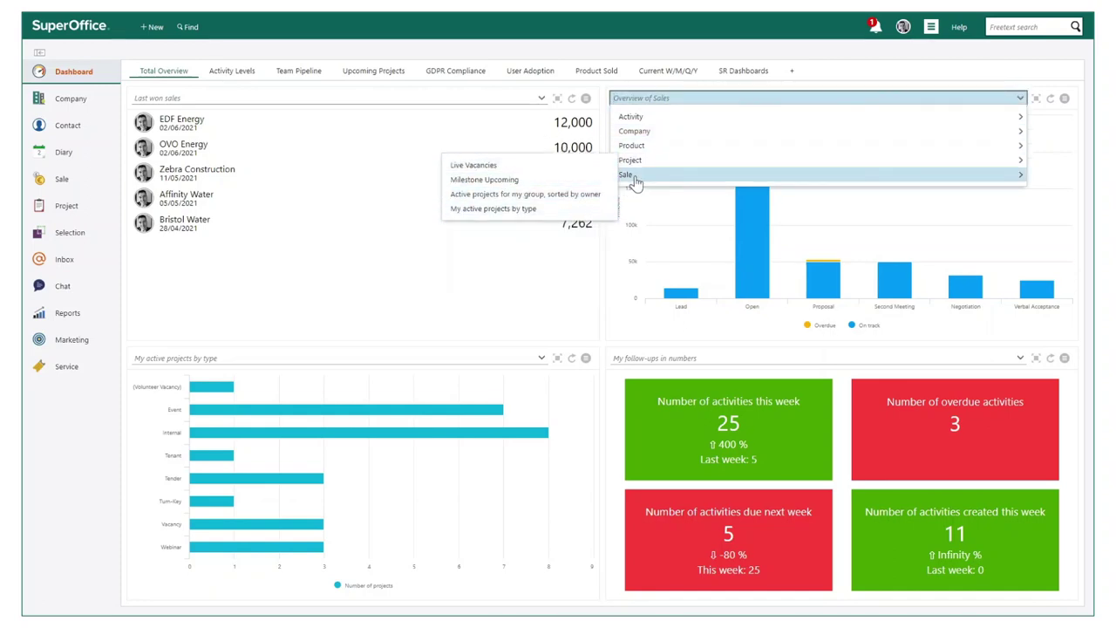
{"action": "mouse_move", "coordinate": [625, 175]}
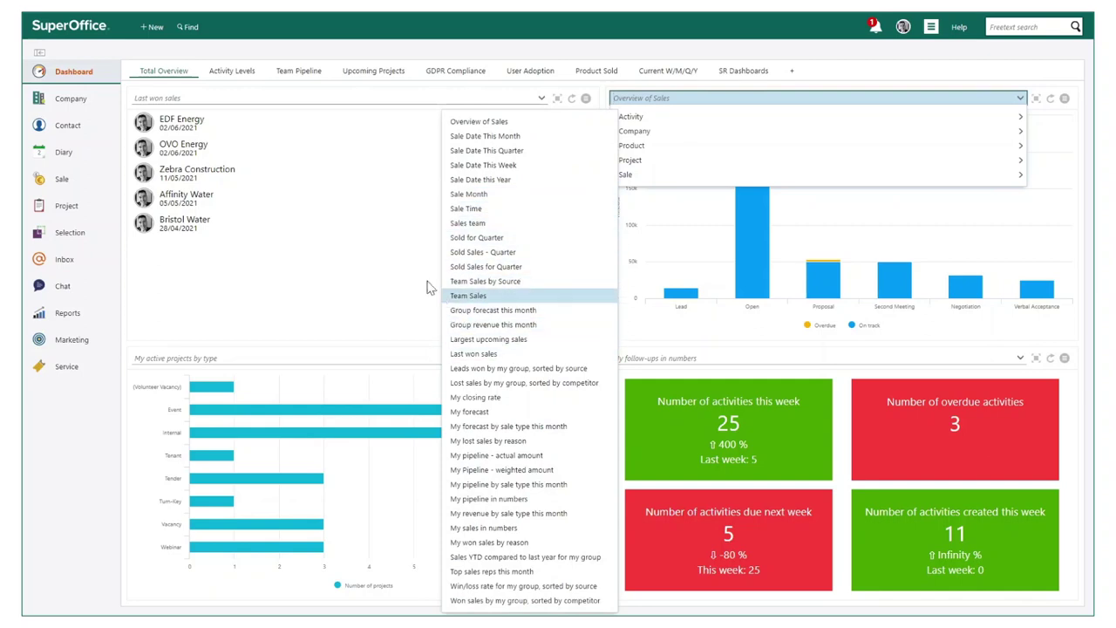
{"action": "left_click", "coordinate": [418, 277]}
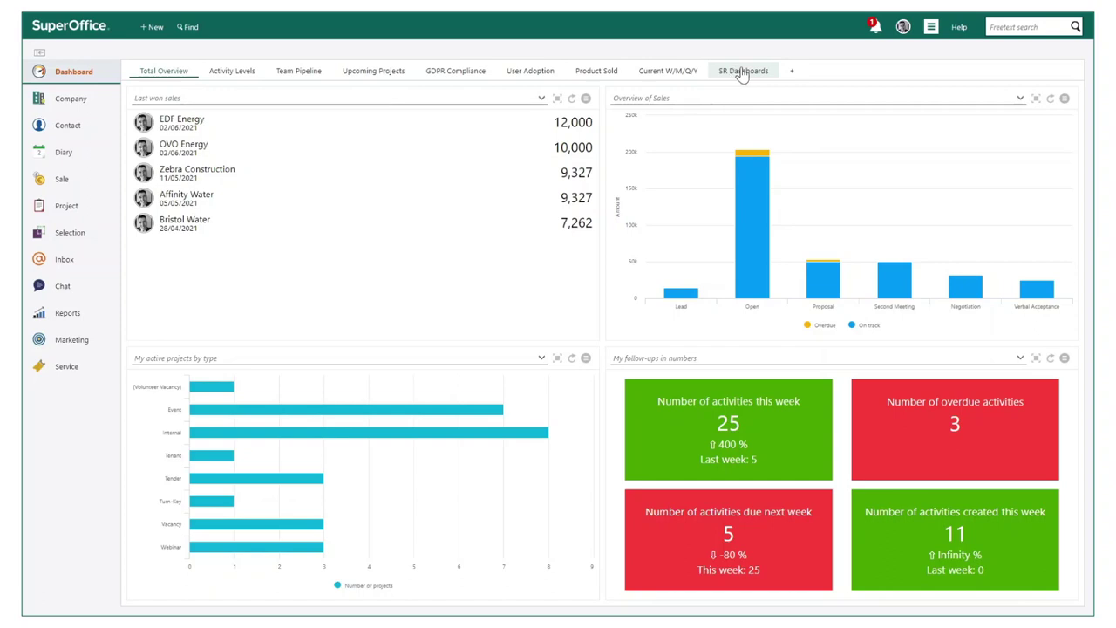
{"action": "left_click", "coordinate": [791, 71]}
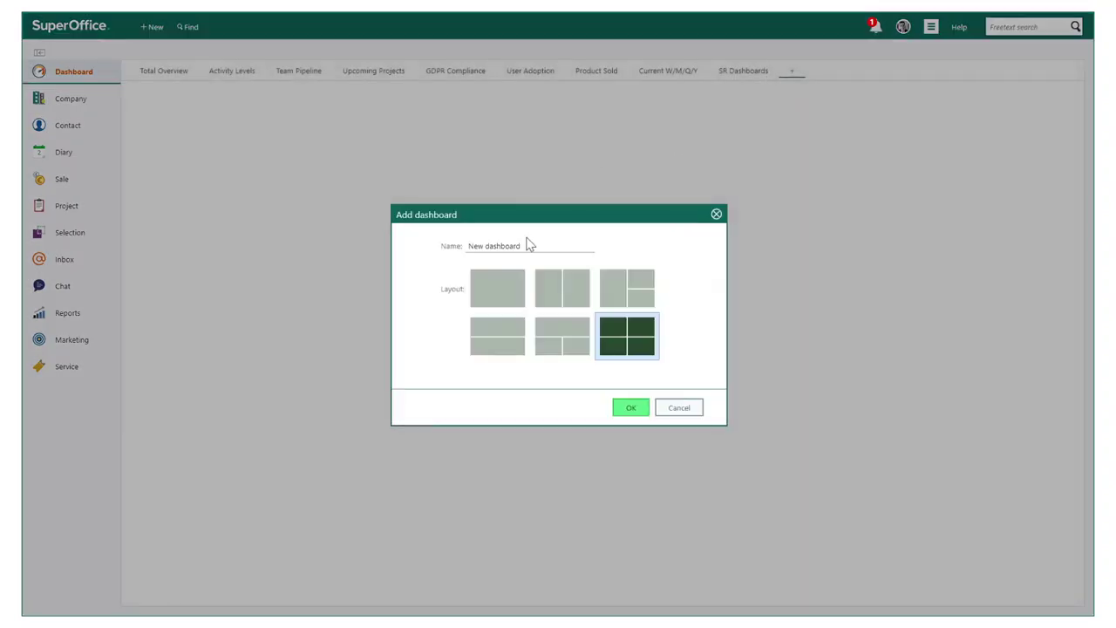
{"action": "triple_click", "coordinate": [526, 245]}
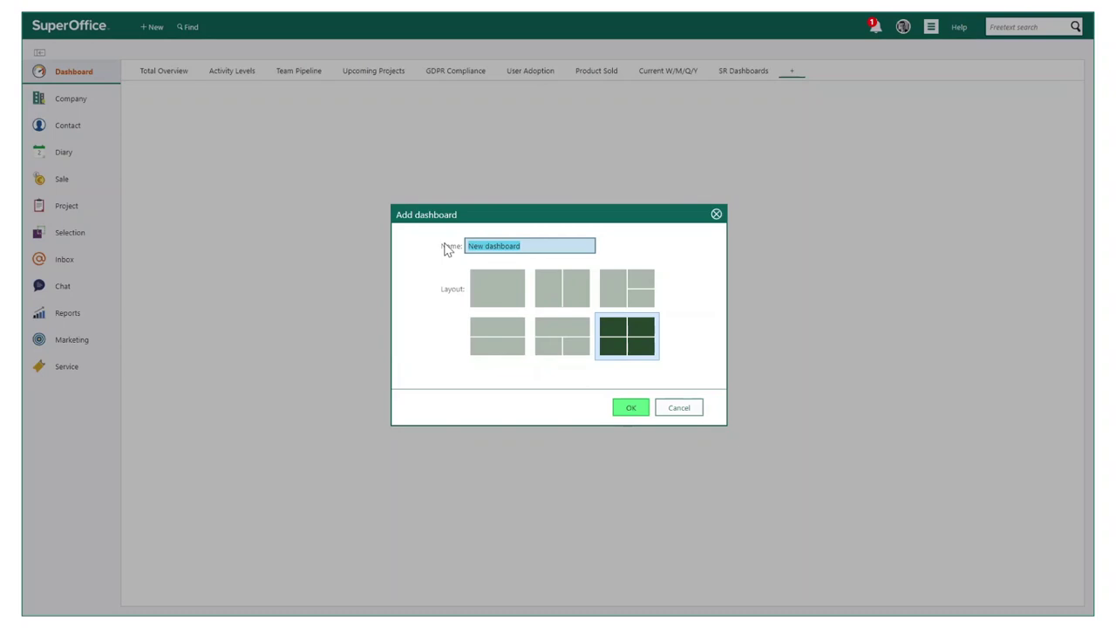
{"action": "type", "text": "Customer Watc"}
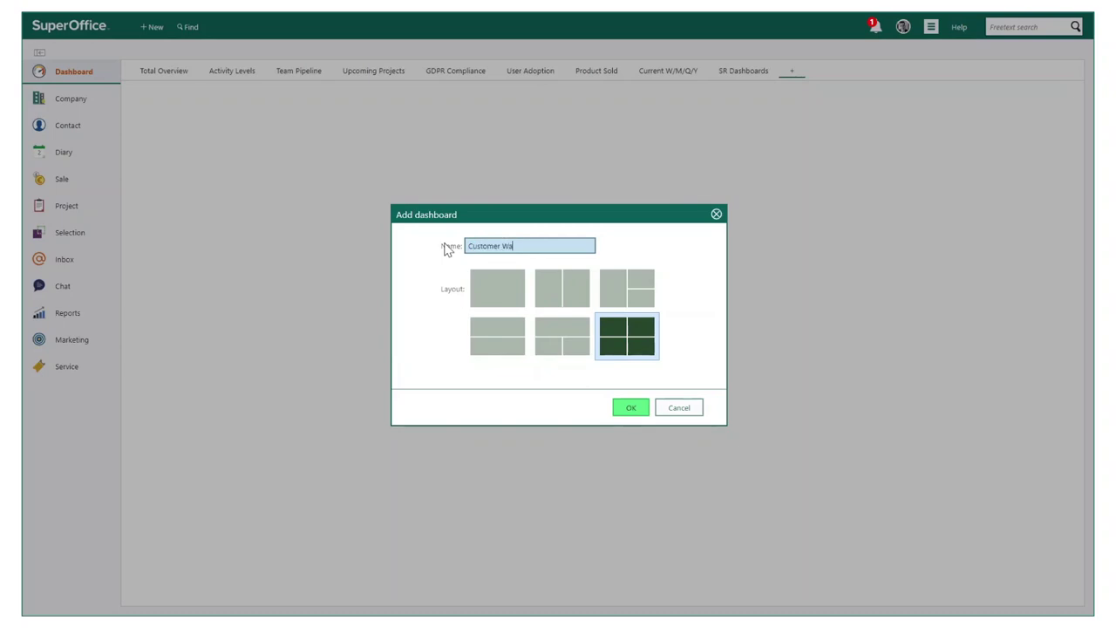
{"action": "type", "text": "hlist"}
{"action": "left_click", "coordinate": [578, 301]}
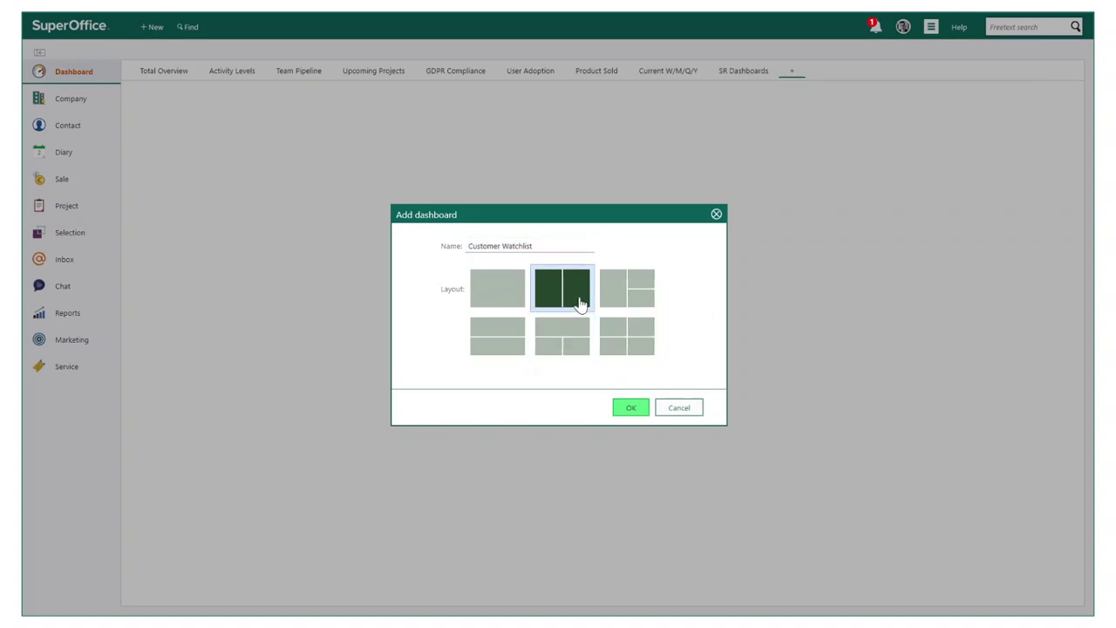
{"action": "left_click", "coordinate": [627, 409]}
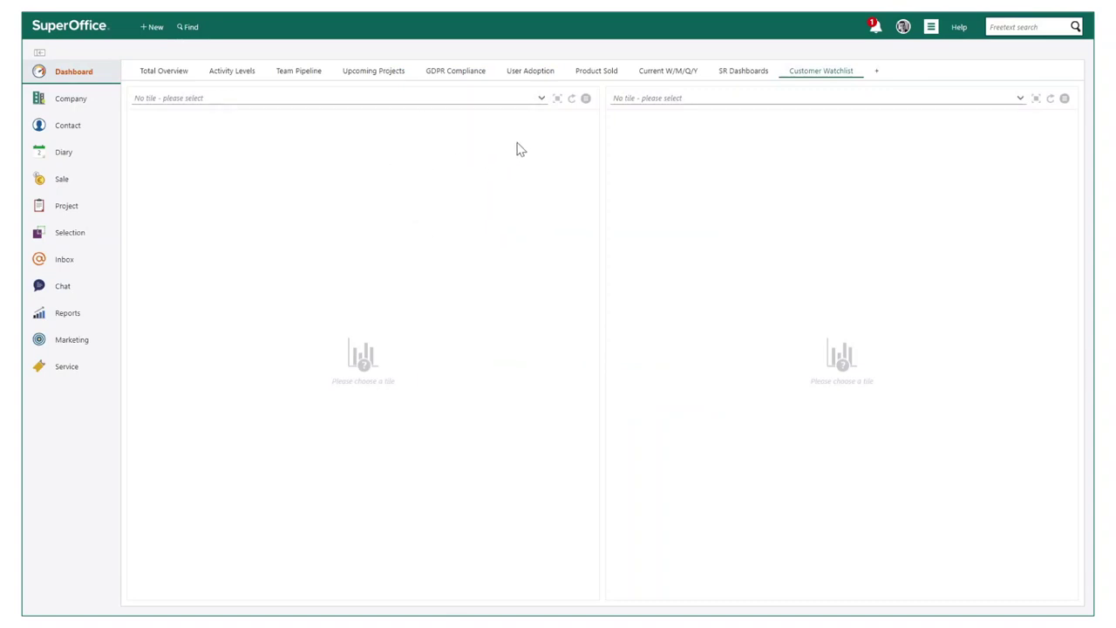
Step: Set the left tile to Company > GDPR Deletion and the right to Company > No Sales Made
{"action": "left_click", "coordinate": [543, 100]}
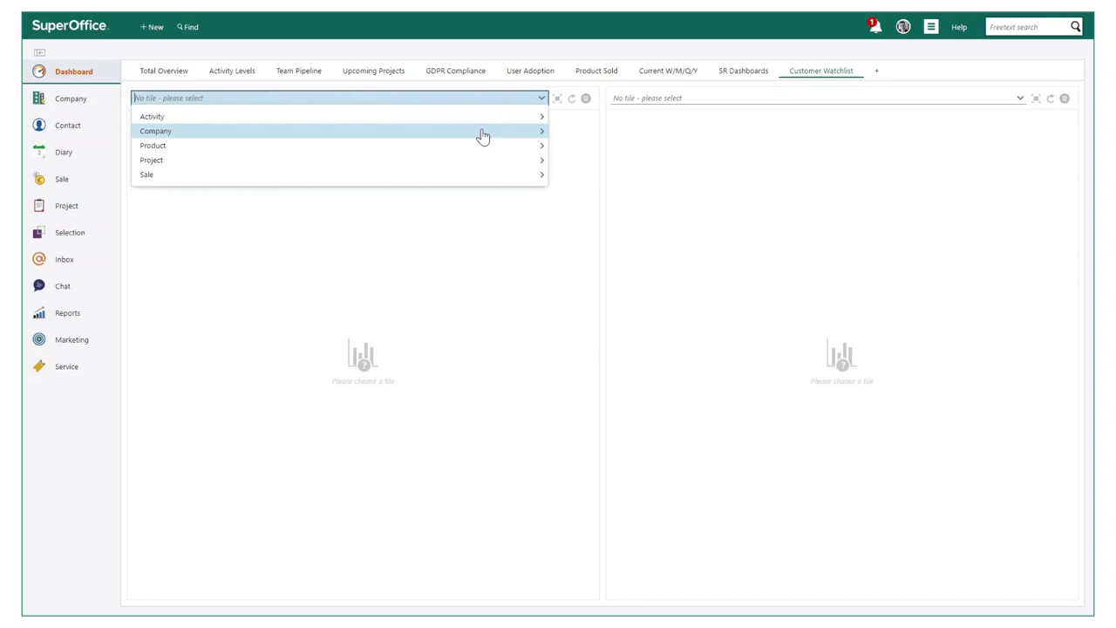
{"action": "left_click", "coordinate": [482, 136]}
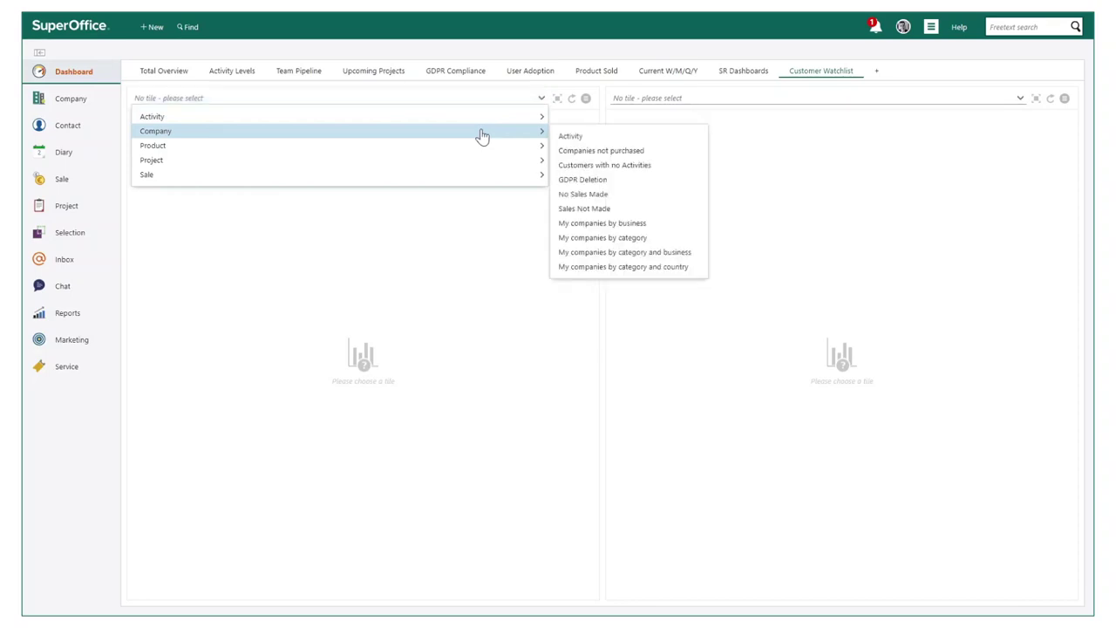
{"action": "left_click", "coordinate": [602, 185]}
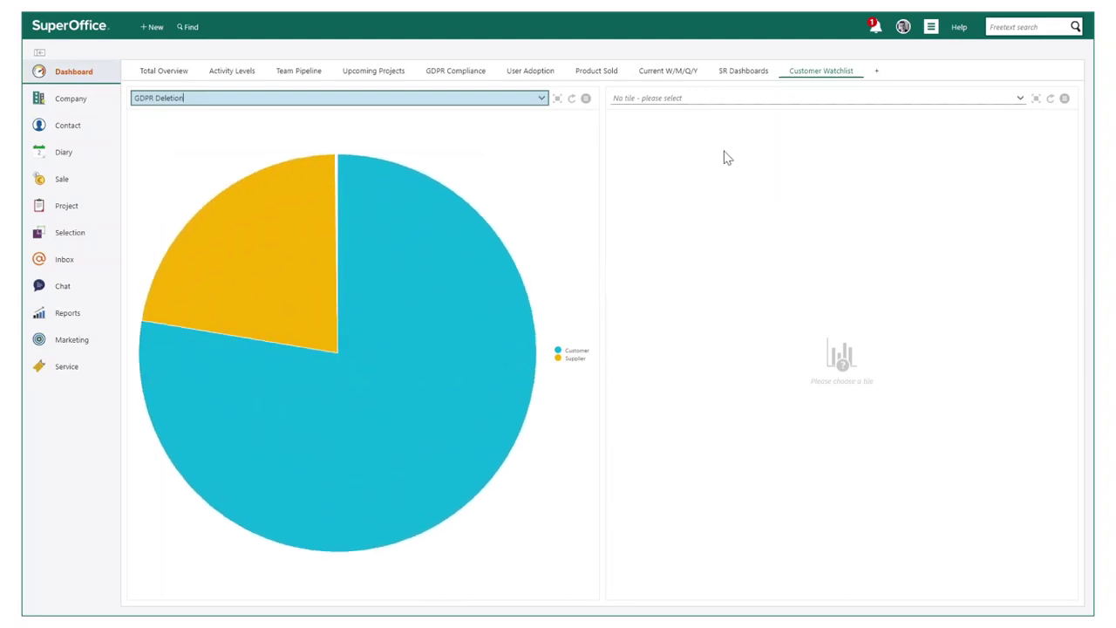
{"action": "left_click", "coordinate": [728, 97]}
{"action": "mouse_move", "coordinate": [635, 131]}
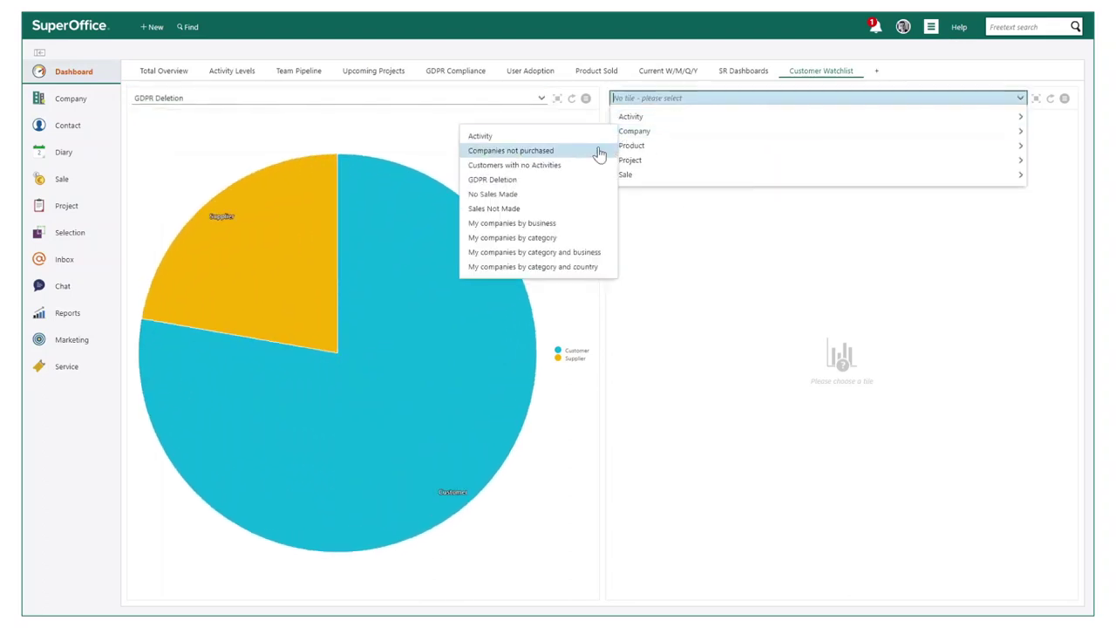
{"action": "left_click", "coordinate": [541, 196]}
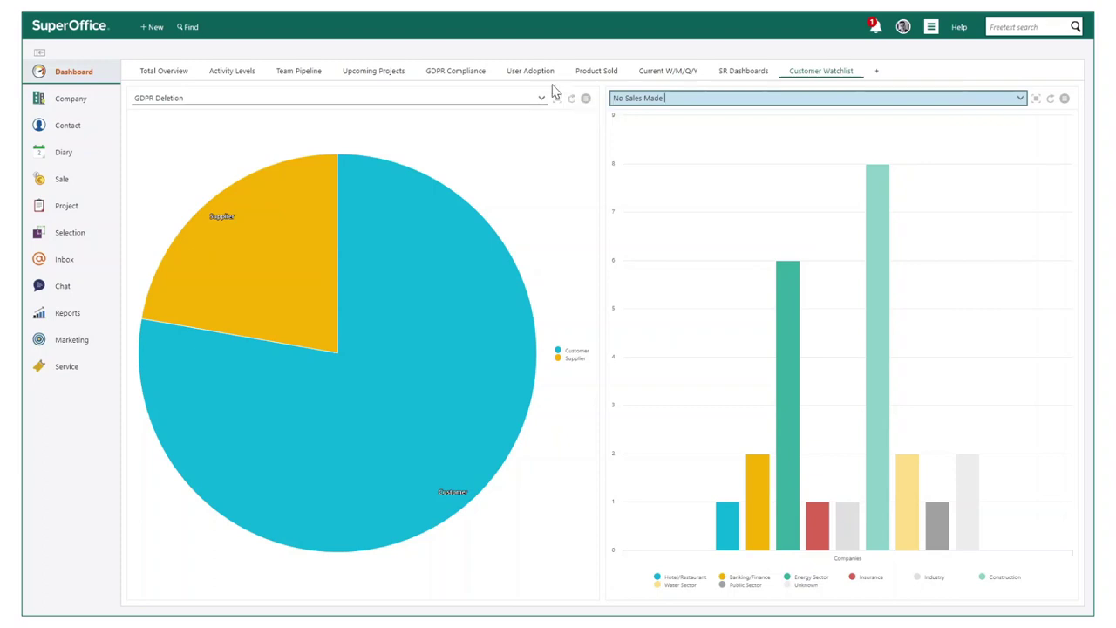
Step: Switch to the User Adoption dashboard and open the My activity pace tile's menu
{"action": "left_click", "coordinate": [534, 77]}
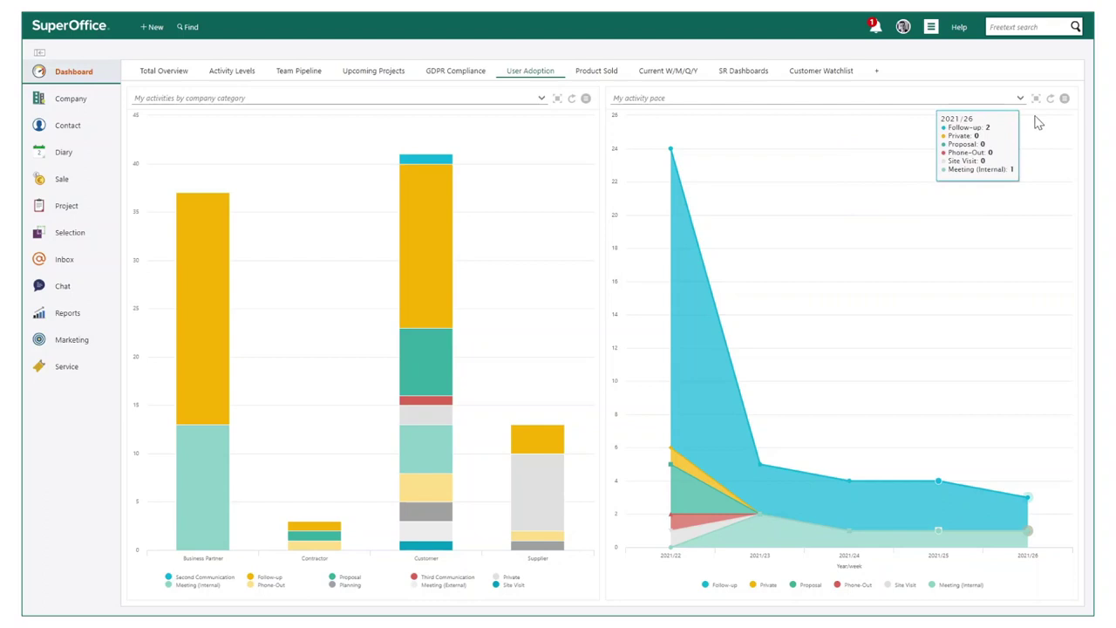
{"action": "left_click", "coordinate": [1064, 101]}
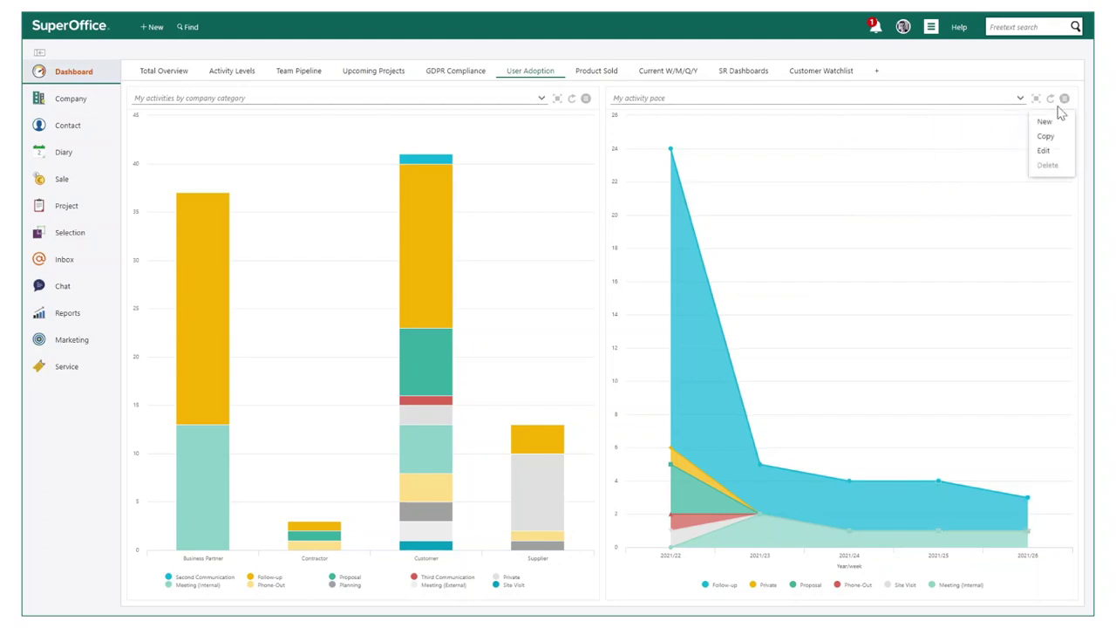
Step: Create an 'Overdue' Activity tile with Follow-up numbers for All Upcoming and Overdue Activities
{"action": "left_click", "coordinate": [1045, 121]}
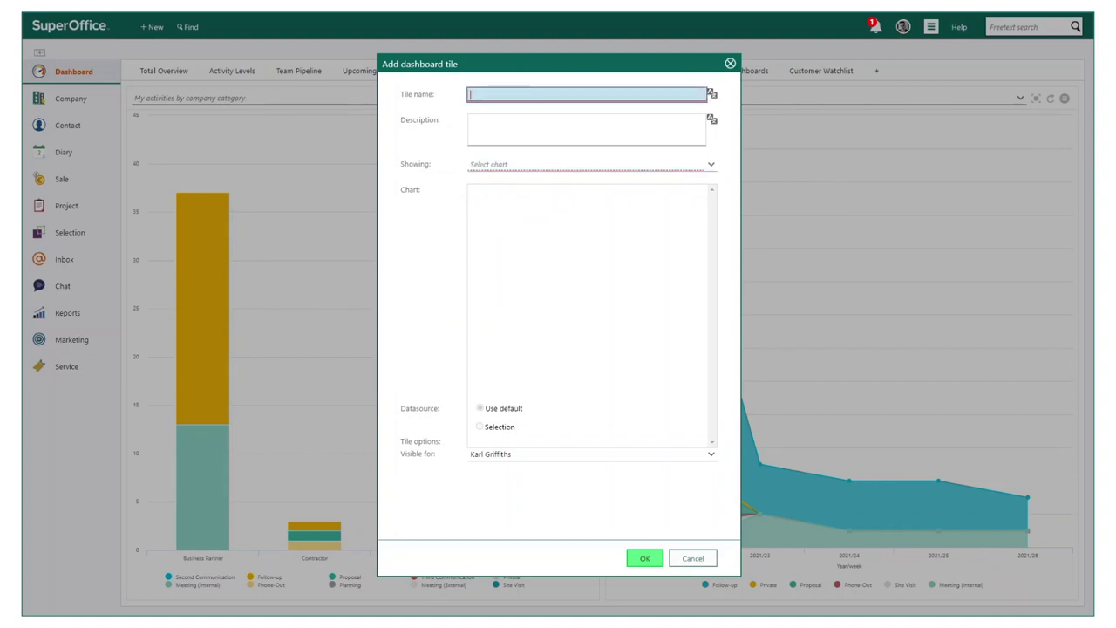
{"action": "type", "text": "Overdue"}
{"action": "left_click", "coordinate": [526, 164]}
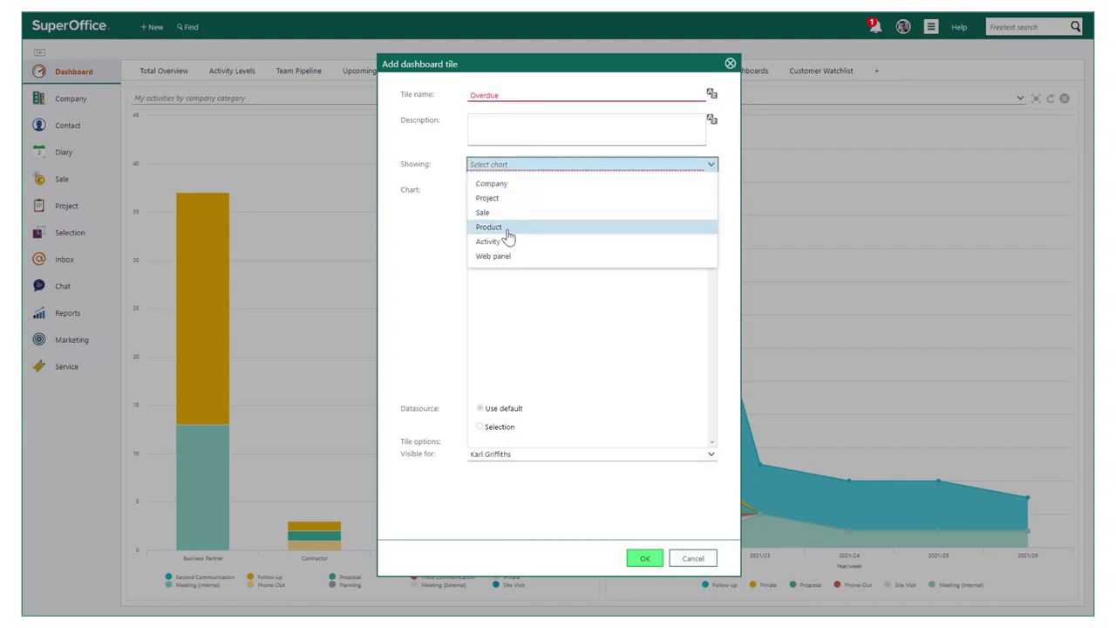
{"action": "left_click", "coordinate": [518, 242]}
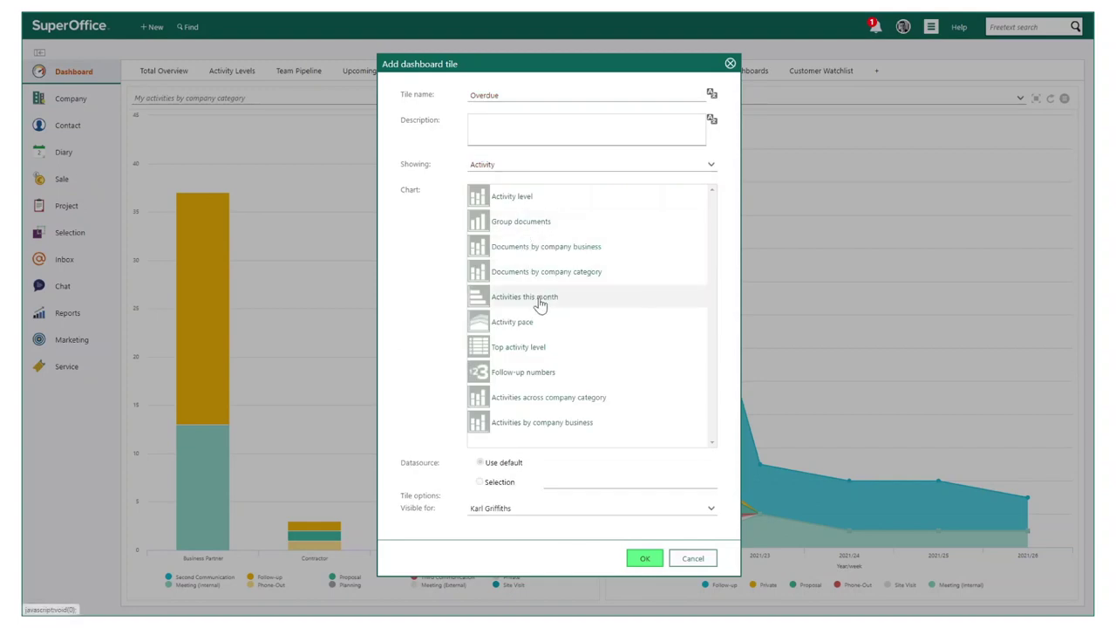
{"action": "left_click", "coordinate": [563, 375]}
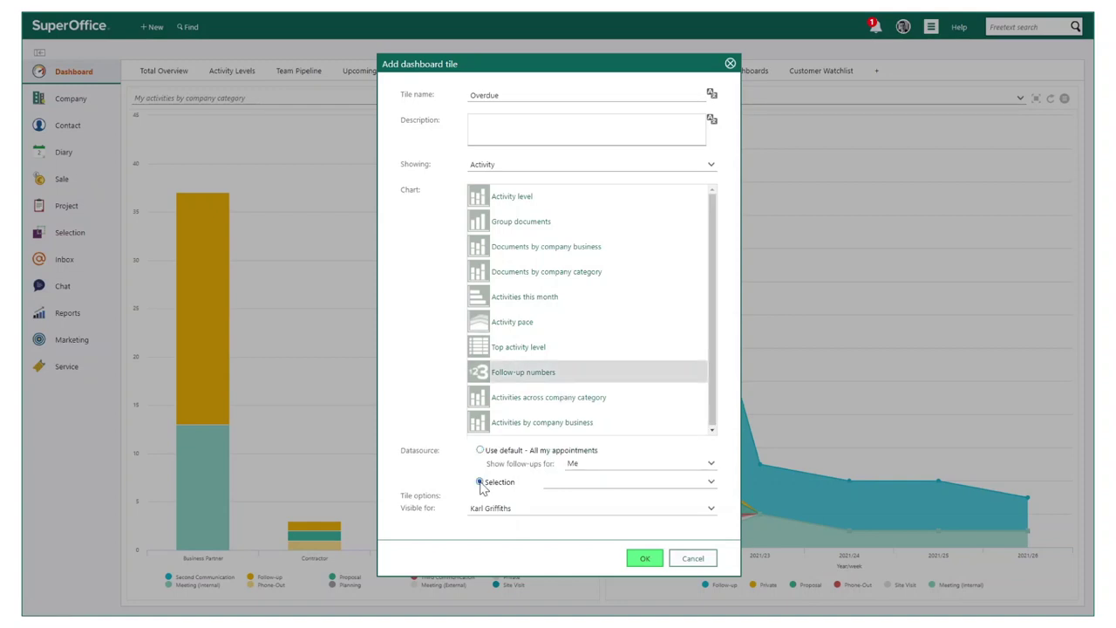
{"action": "left_click", "coordinate": [713, 485]}
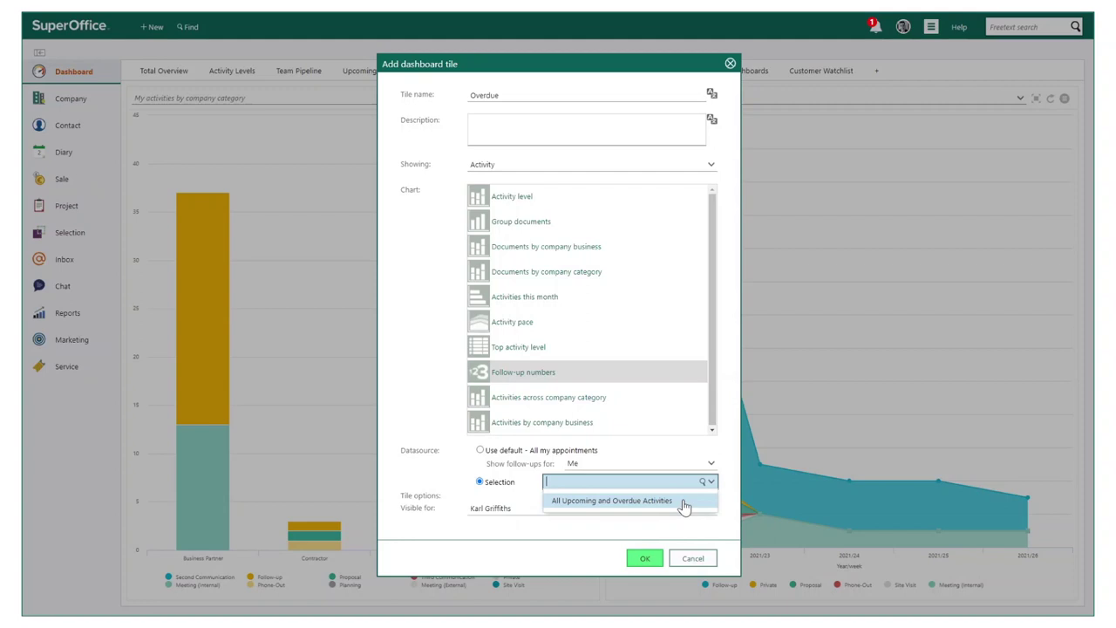
{"action": "mouse_move", "coordinate": [612, 502]}
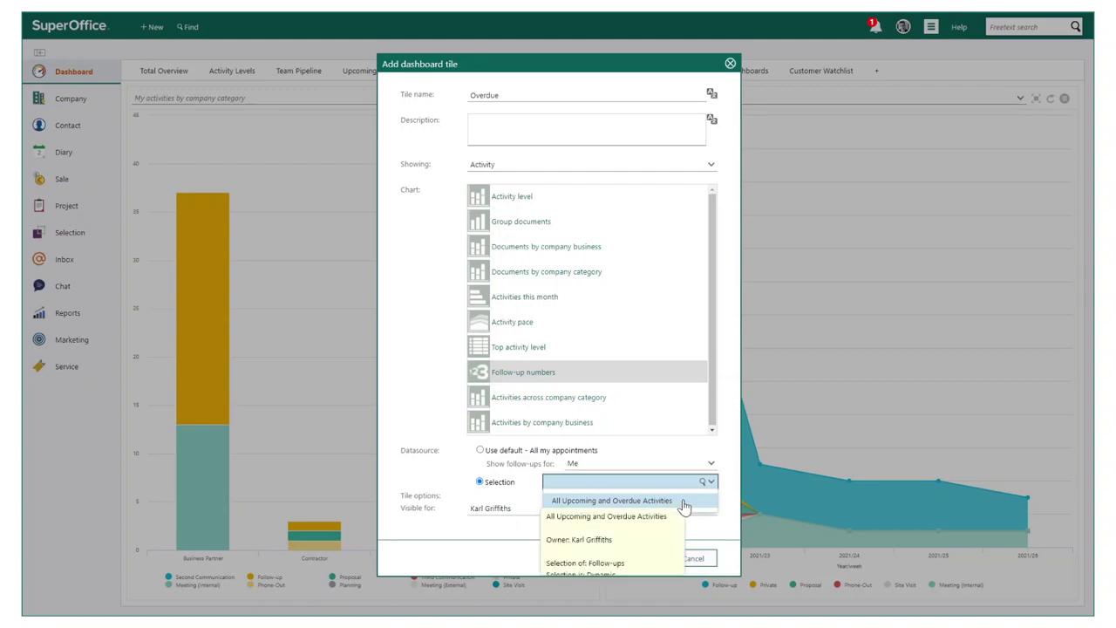
{"action": "left_click", "coordinate": [685, 505]}
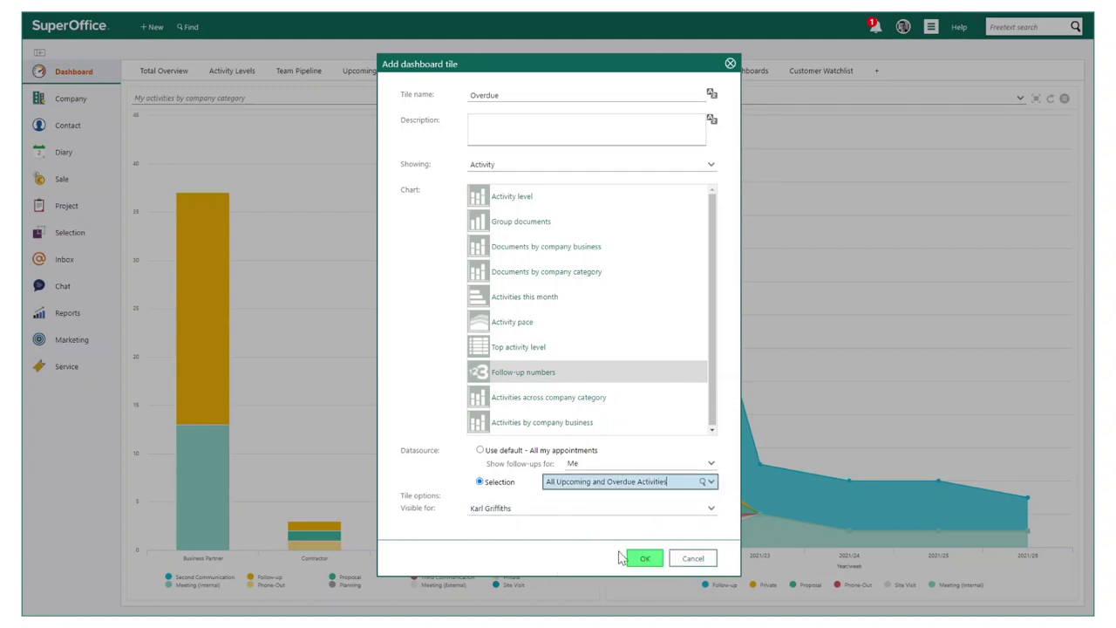
{"action": "left_click", "coordinate": [639, 562]}
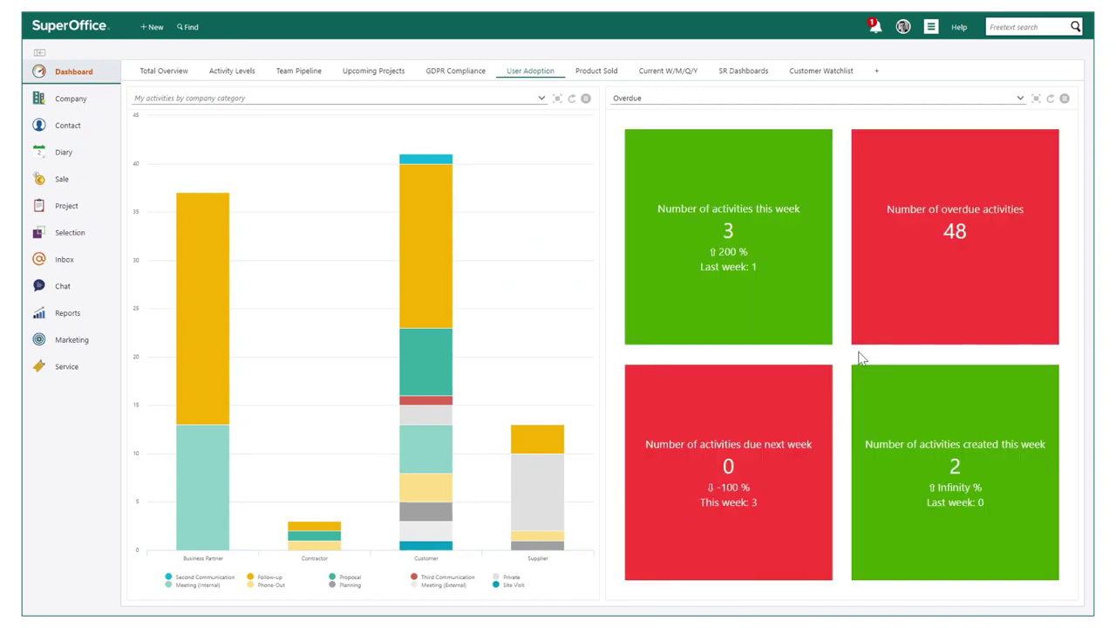
Step: Maximize the Overdue tile and open its list of 48 overdue activities
{"action": "left_click", "coordinate": [1036, 99]}
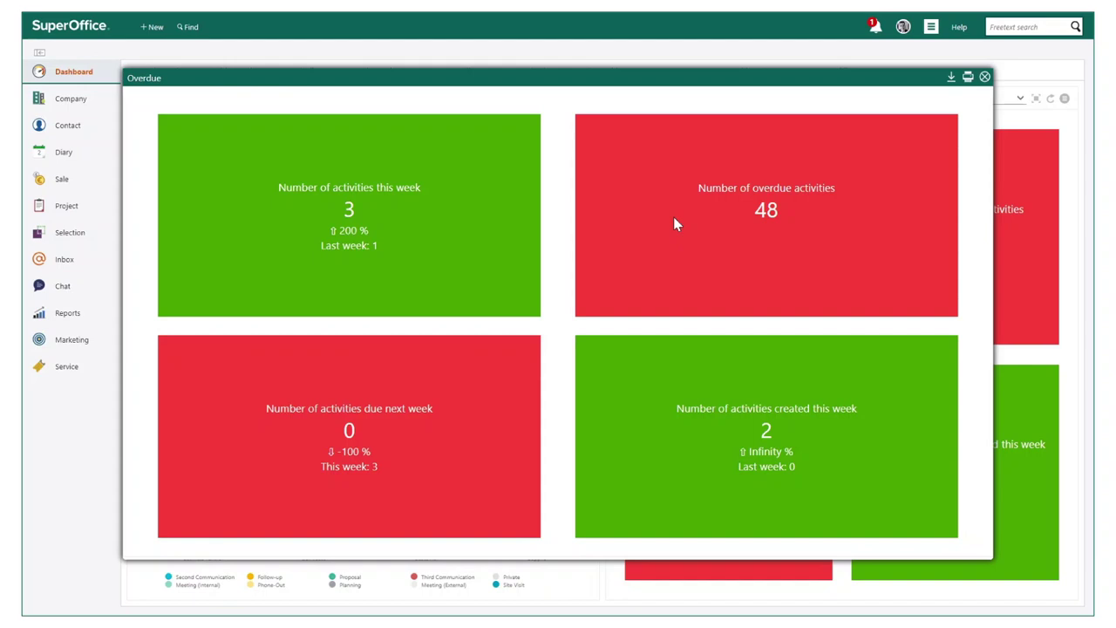
{"action": "left_click", "coordinate": [674, 219]}
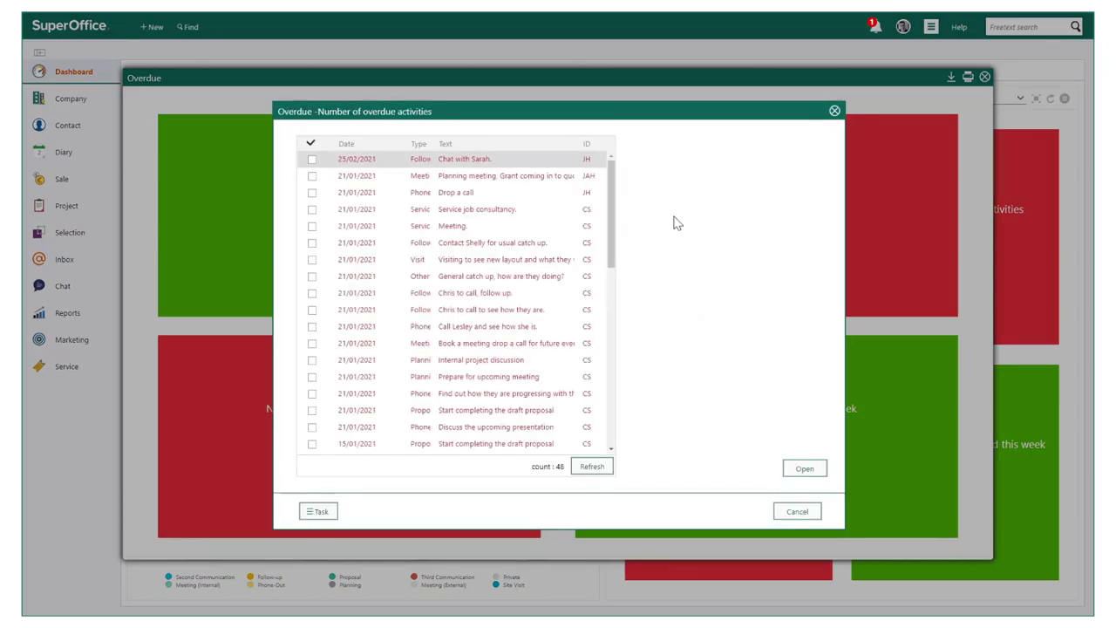
{"action": "mouse_move", "coordinate": [617, 180]}
{"action": "left_mouse_down"}
{"action": "mouse_move", "coordinate": [611, 365]}
{"action": "mouse_move", "coordinate": [628, 174]}
{"action": "left_mouse_up"}
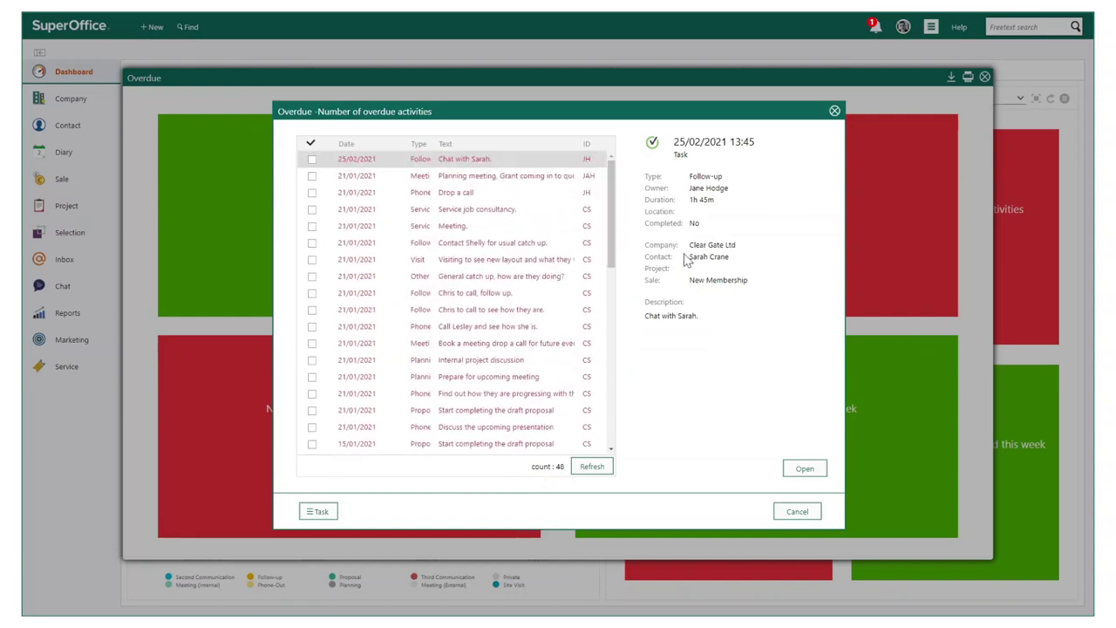